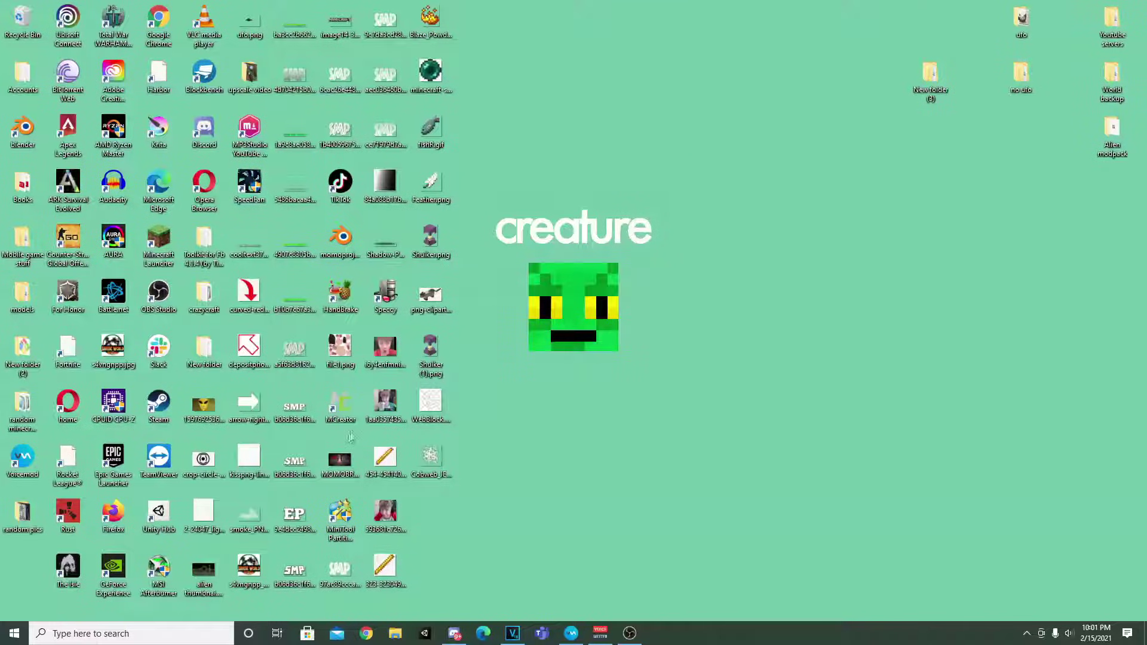
Delete the fabric-loader-0.11.1-1.16.5 folder from %appdata%\.minecraft\versions
left_click(156, 635)
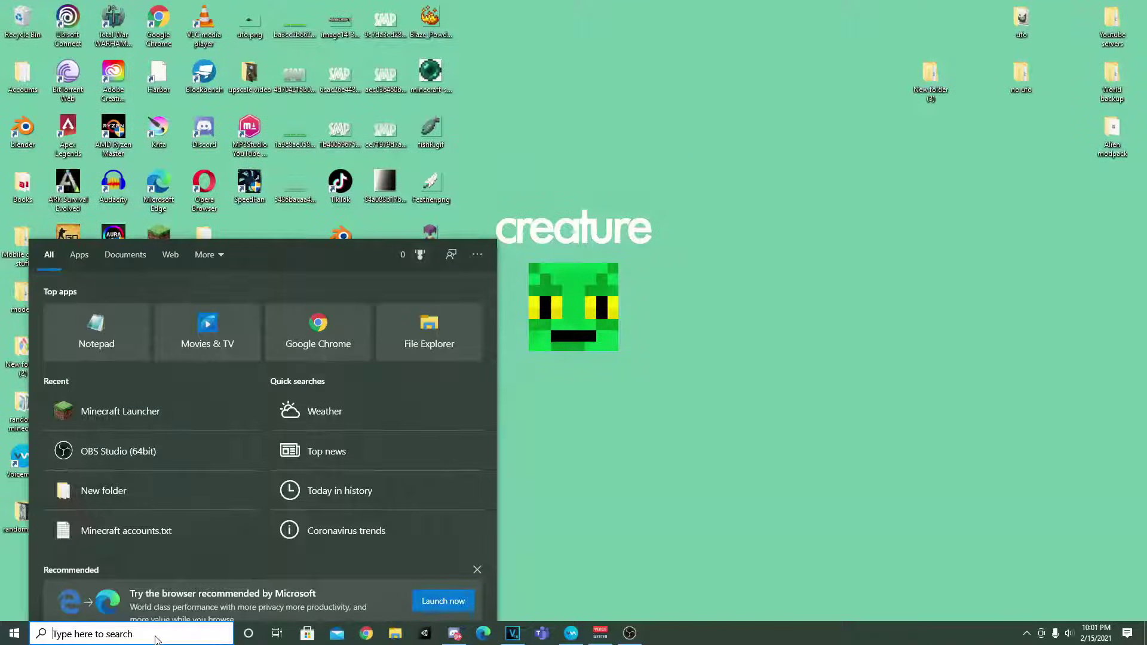
type("%appda")
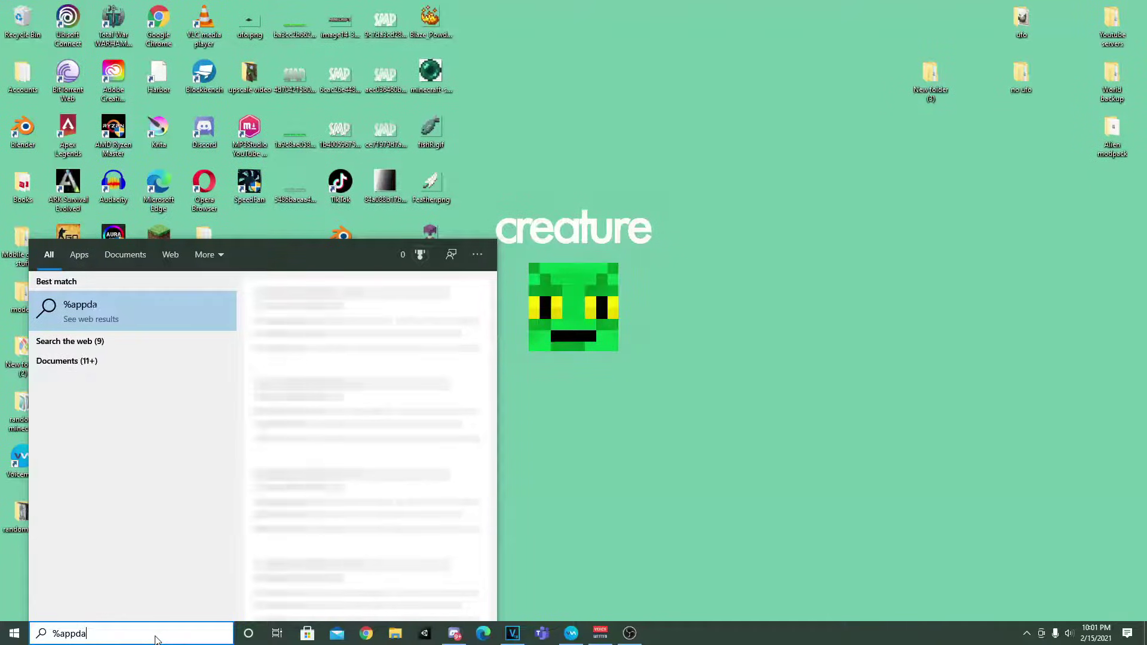
type("ta%")
key("Return")
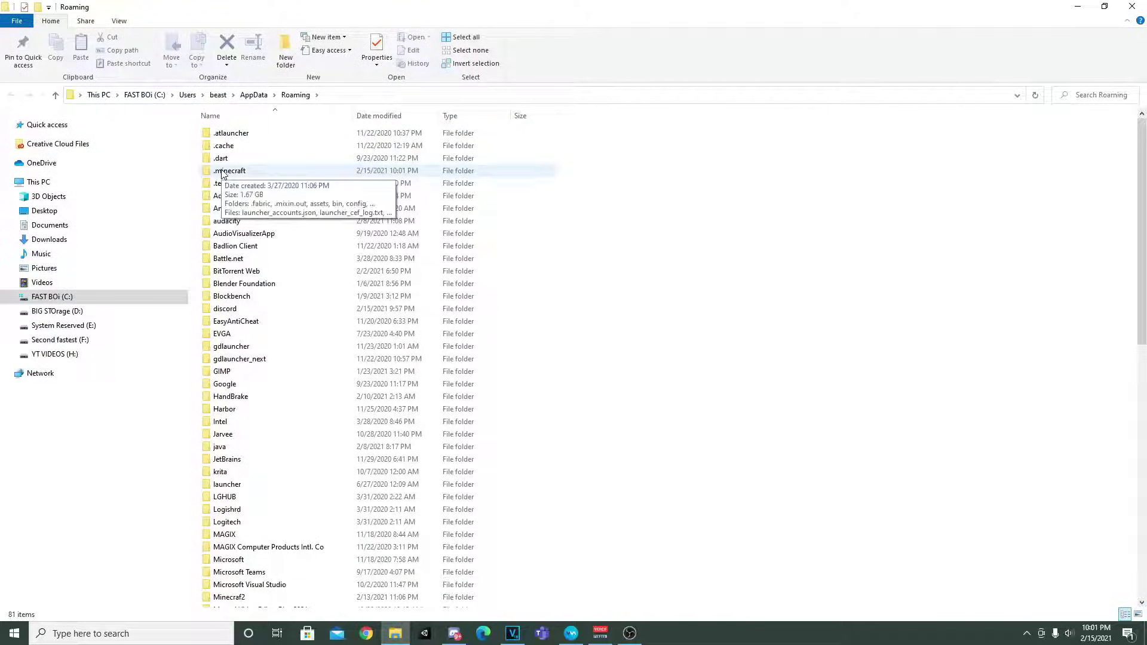
double_click(222, 172)
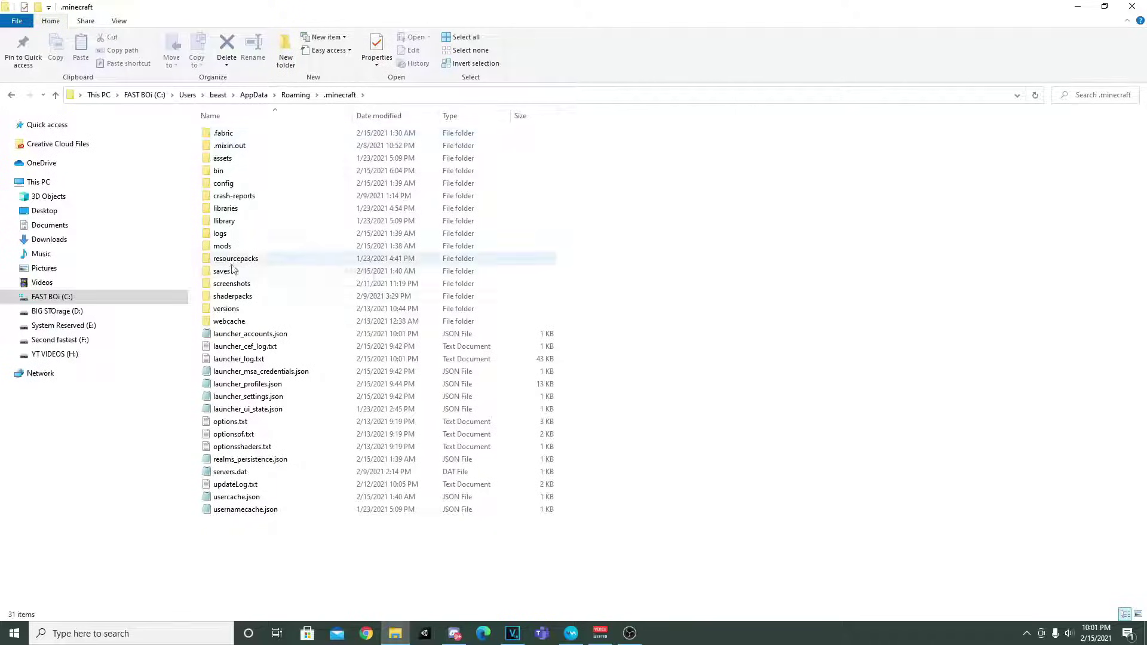
double_click(230, 313)
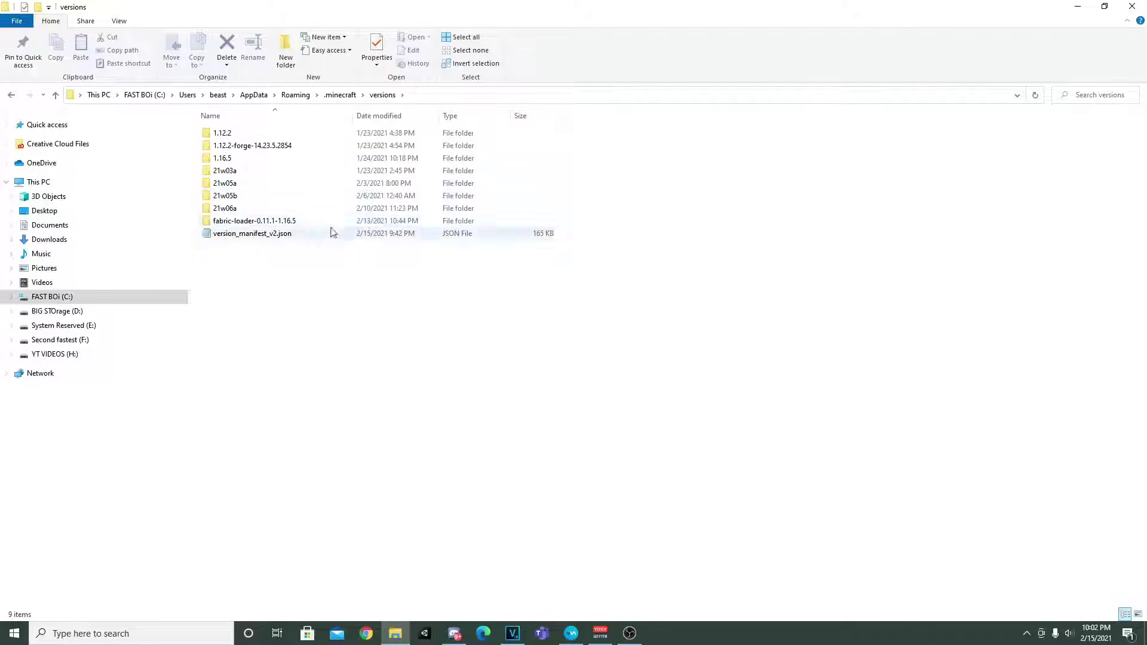
left_click(273, 224)
right_click(273, 229)
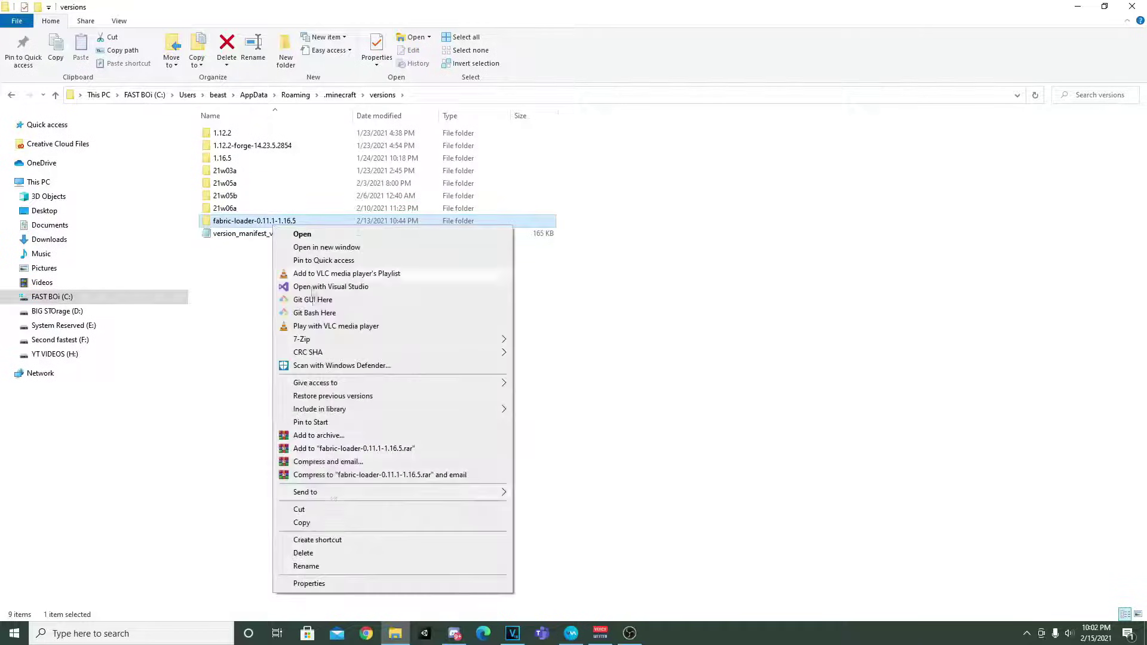
left_click(337, 554)
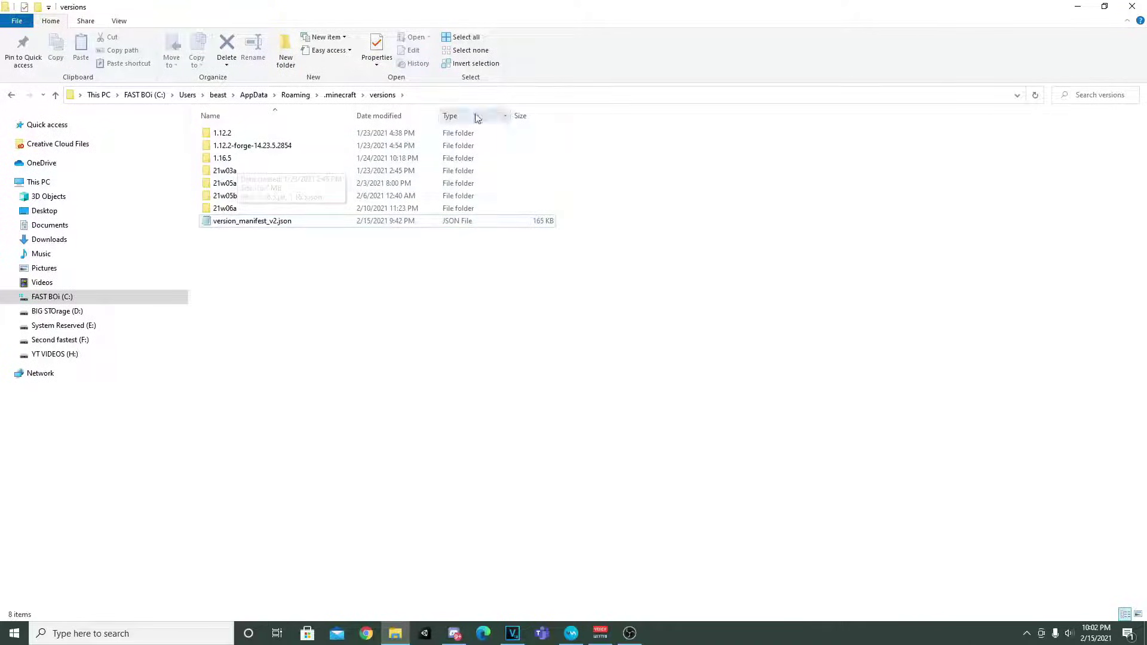
Delete the .fabric folder from the .minecraft folder
left_click(13, 98)
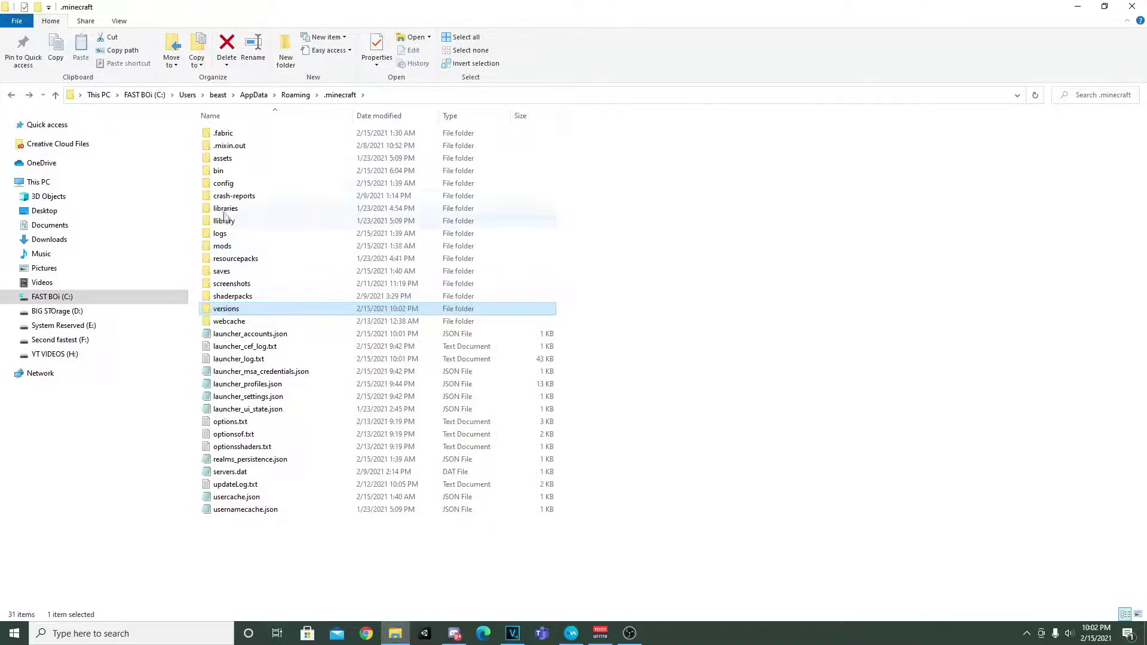
double_click(222, 134)
left_click(11, 95)
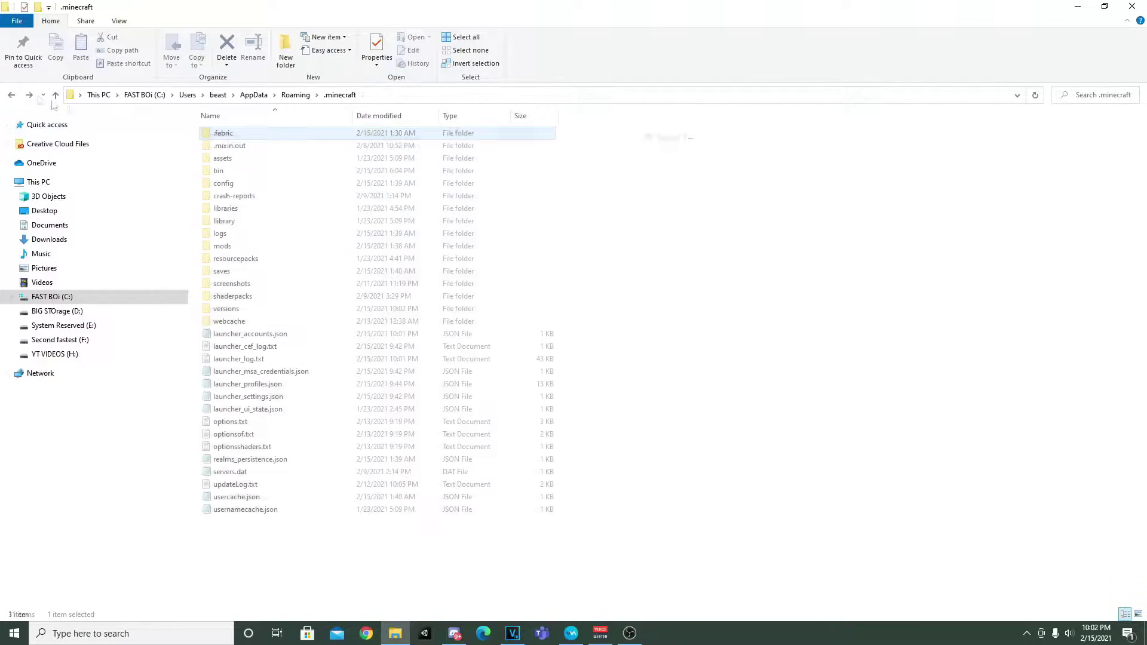
right_click(283, 131)
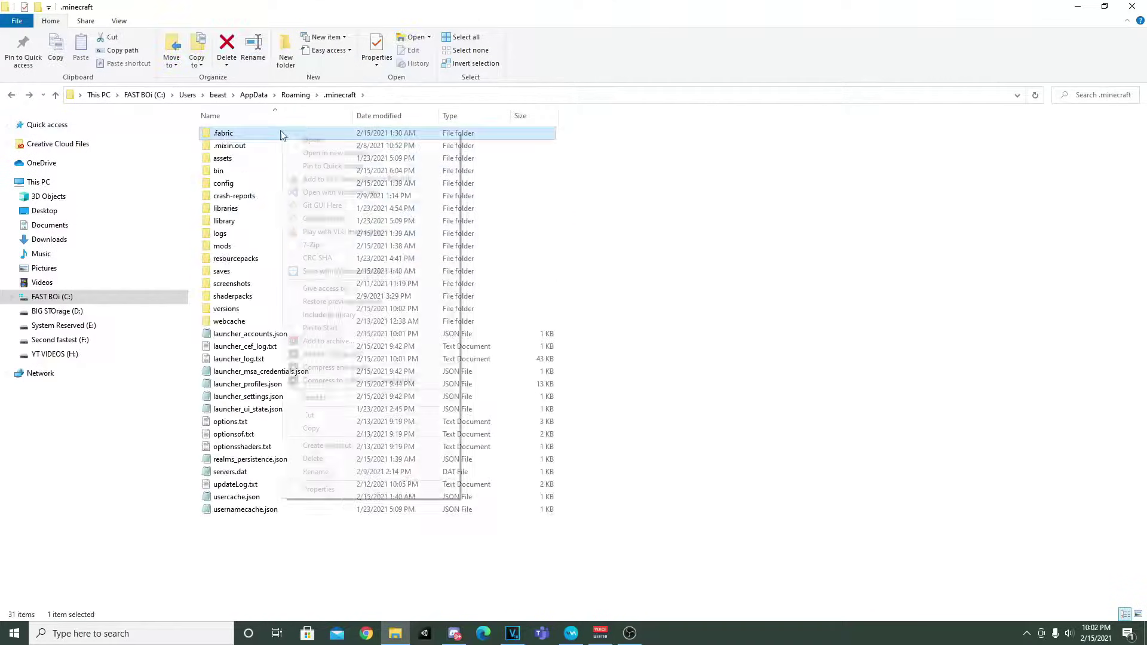
left_click(368, 460)
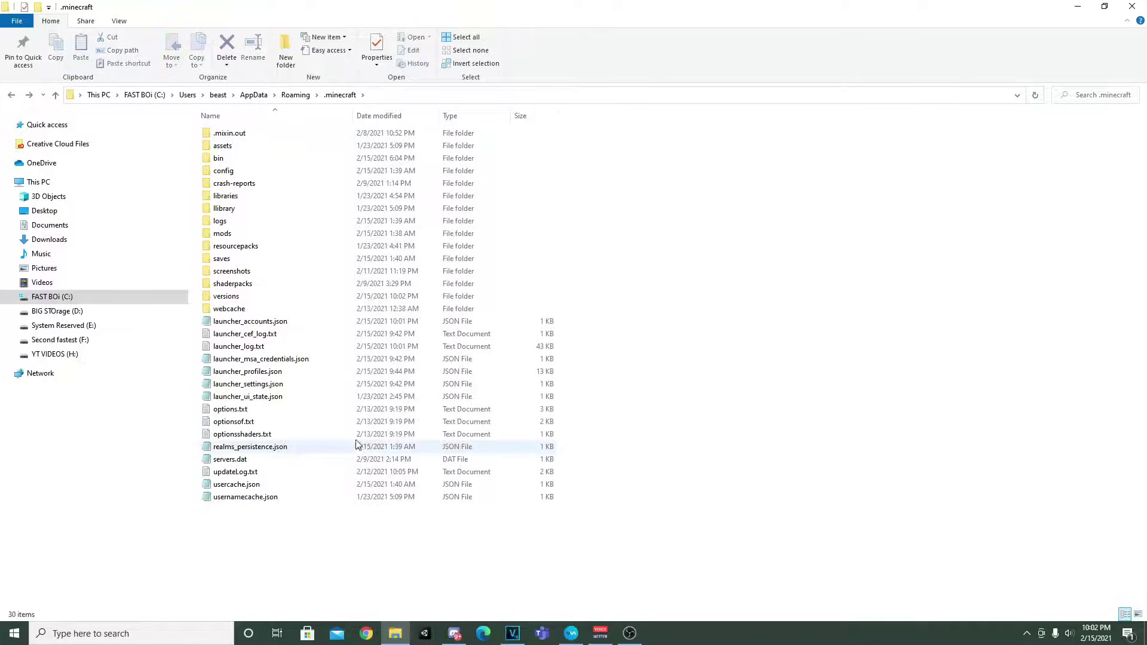
Delete all four mod jar files in the .minecraft mods folder, leaving it empty
double_click(242, 237)
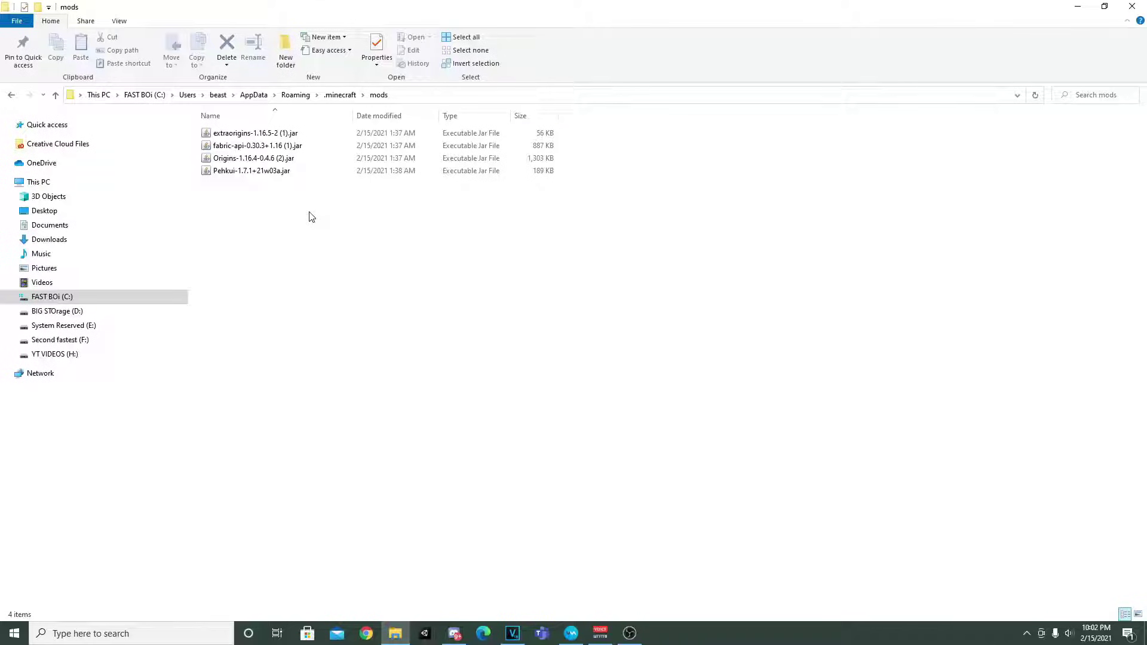
left_click_drag(302, 210, 246, 134)
right_click(246, 134)
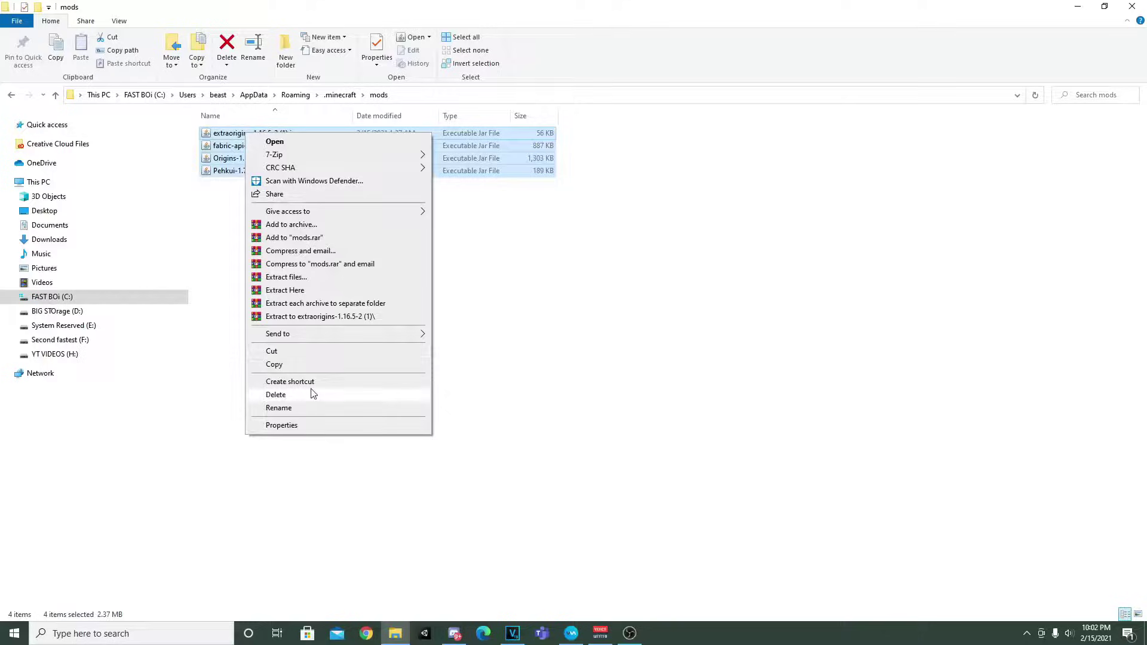
left_click(276, 394)
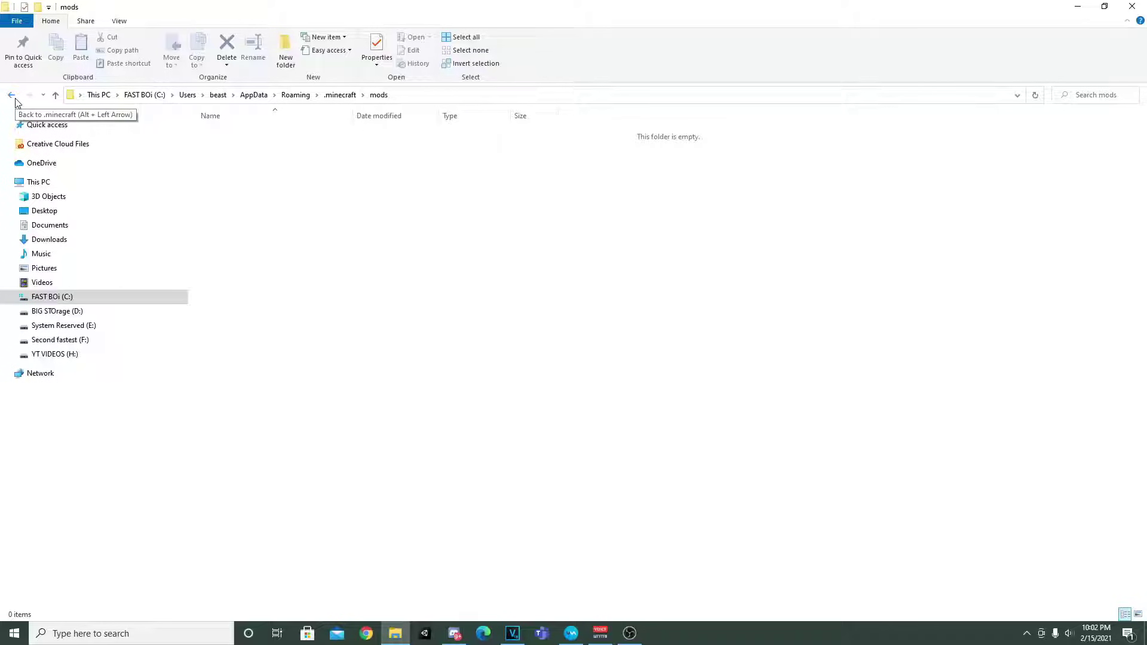
left_click(12, 96)
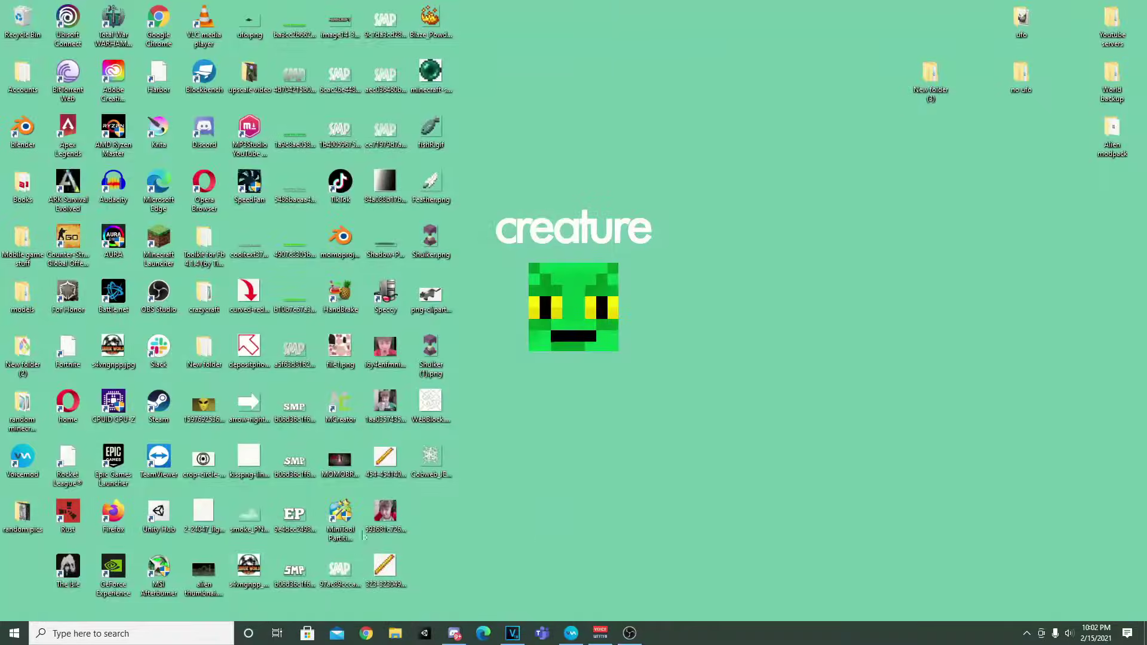
Launch the Minecraft Launcher and go to its Installations page
left_click(161, 638)
type("min")
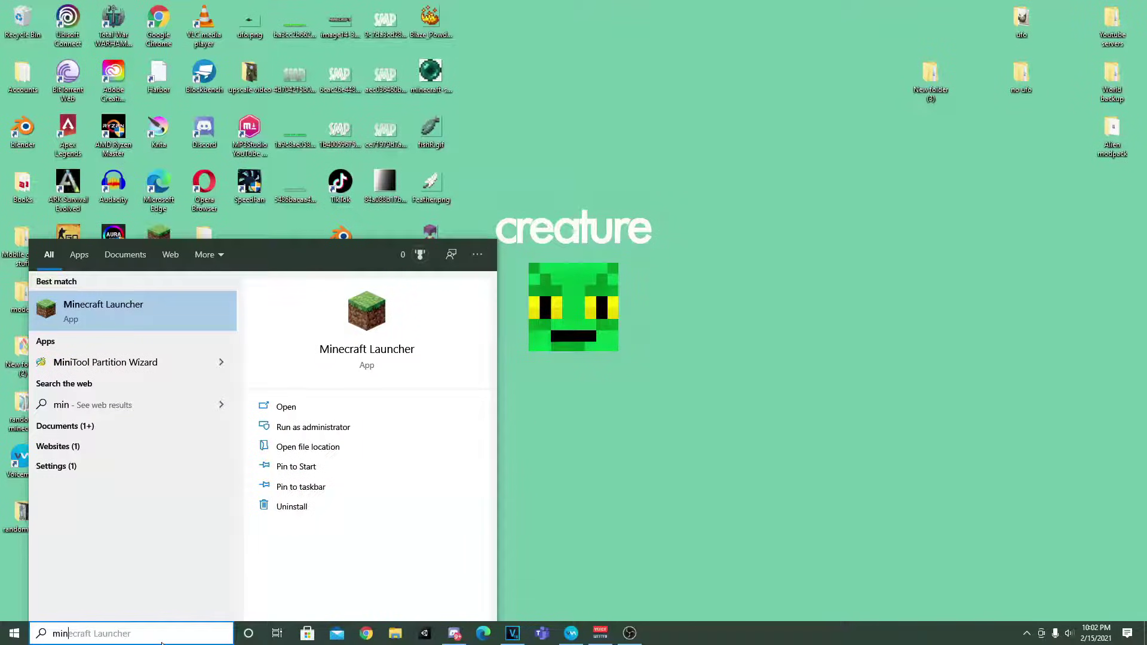
key("Return")
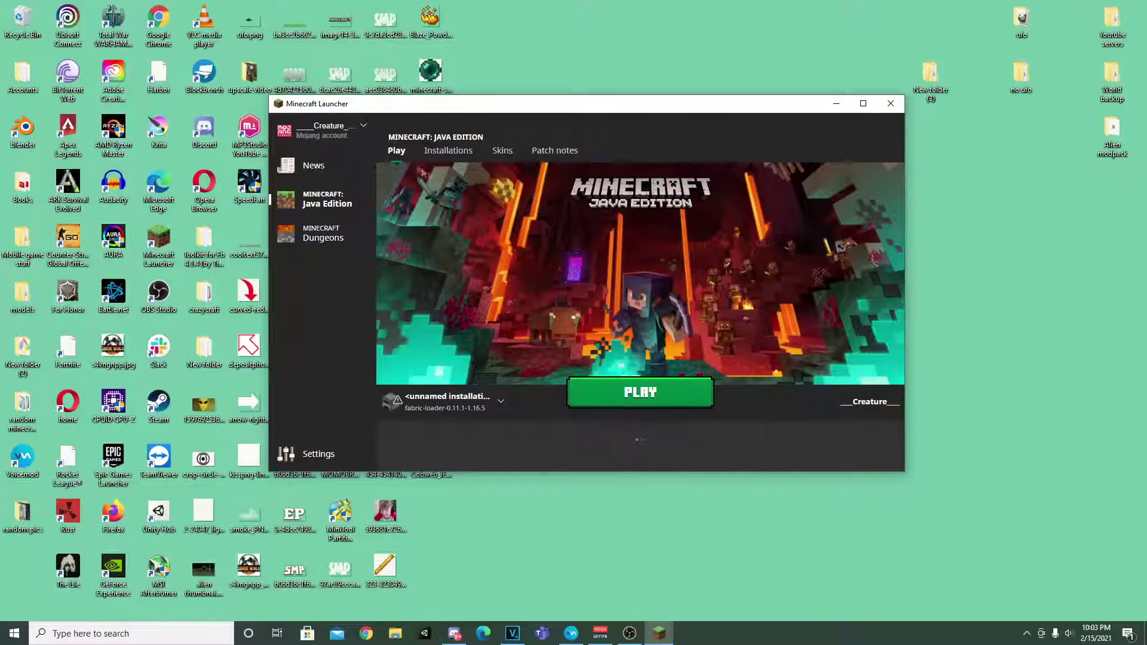
left_click(442, 400)
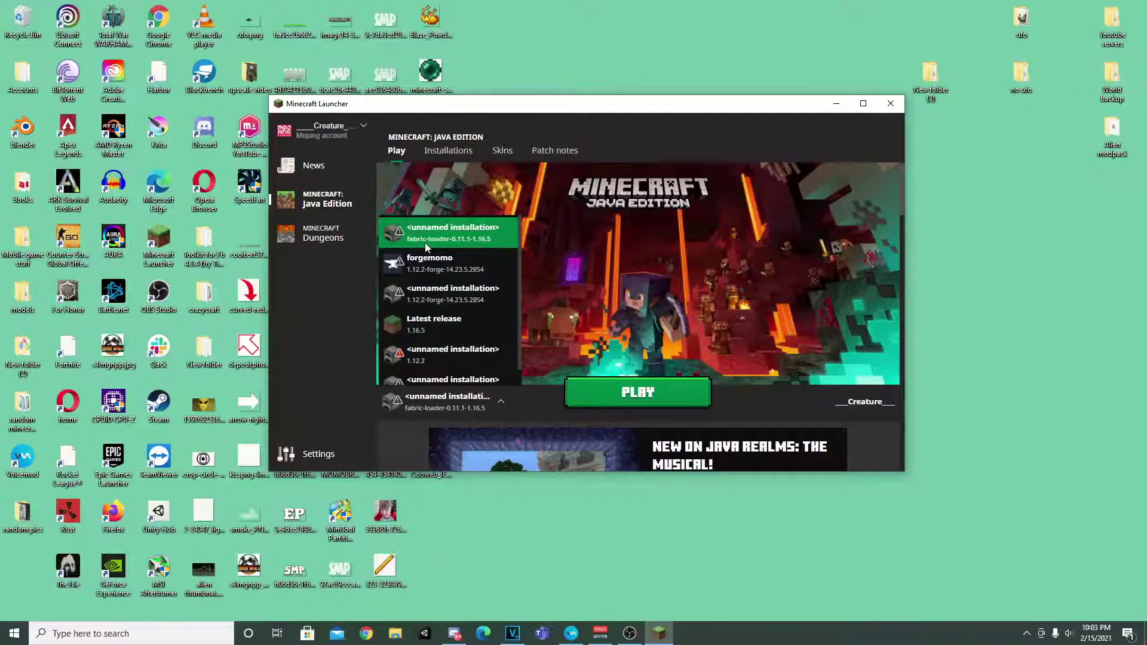
left_click(425, 242)
left_click(443, 402)
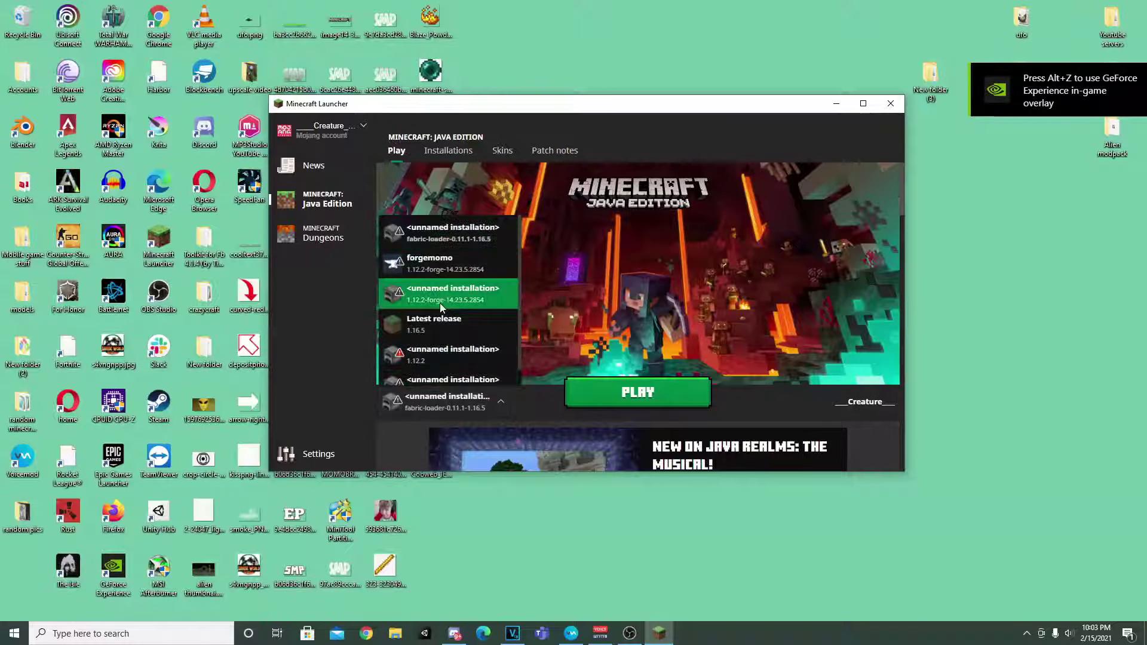
scroll(439, 304, "down", 1)
left_click(445, 154)
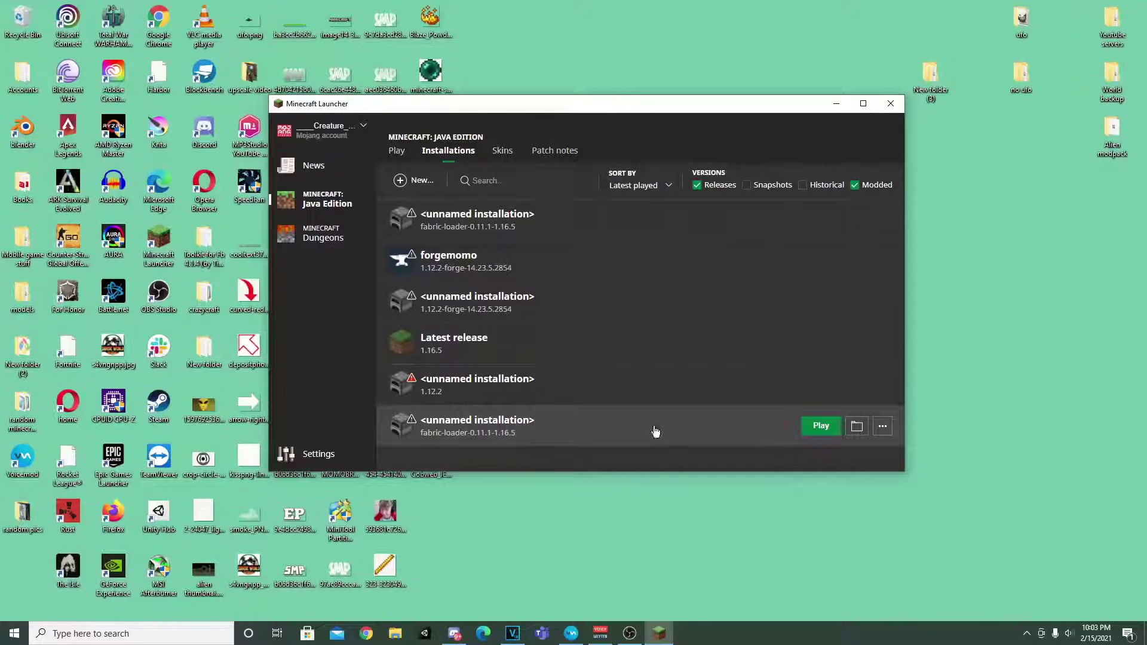
Delete the bottom and top fabric-loader installations, confirming each deletion
left_click(883, 429)
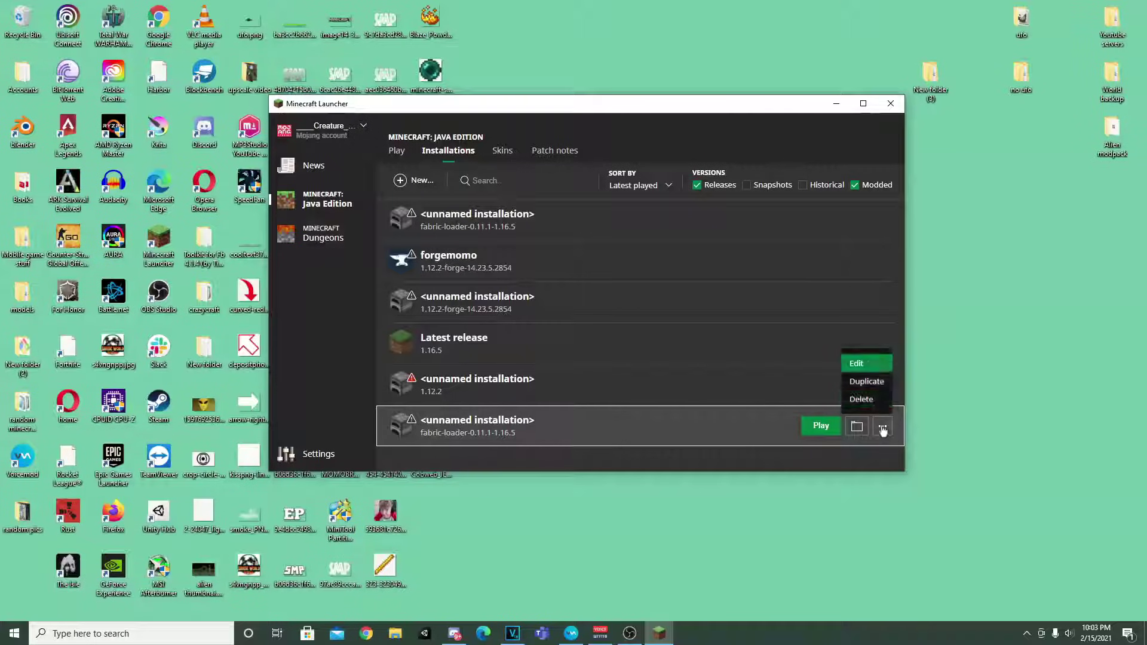
left_click(866, 400)
left_click(612, 324)
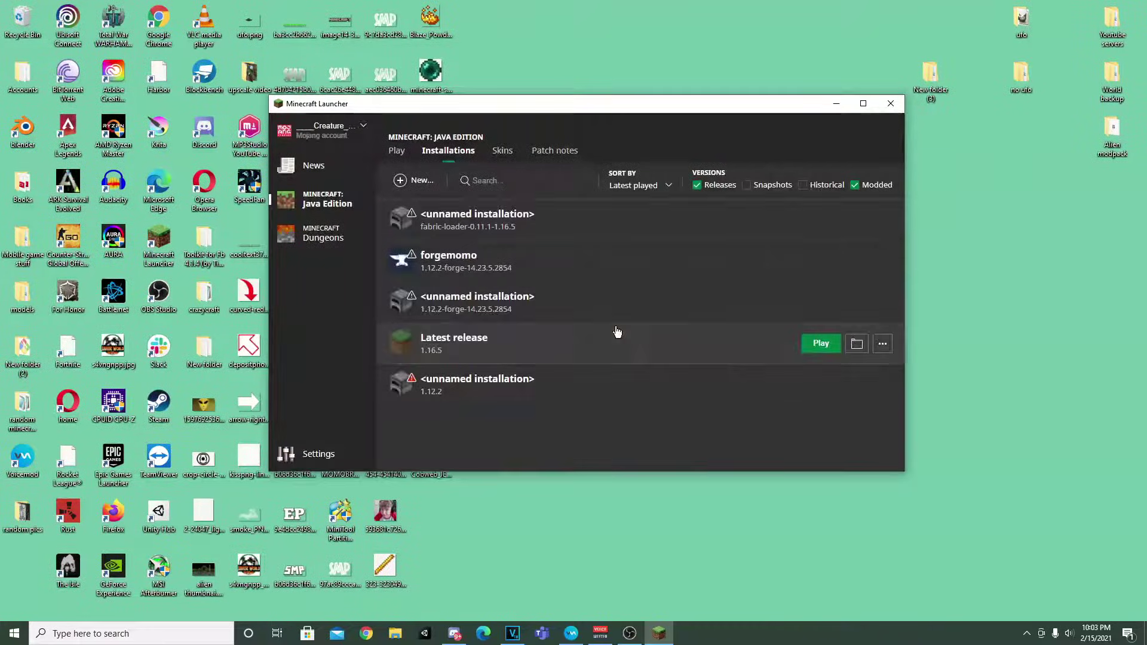
left_click(882, 220)
left_click(881, 269)
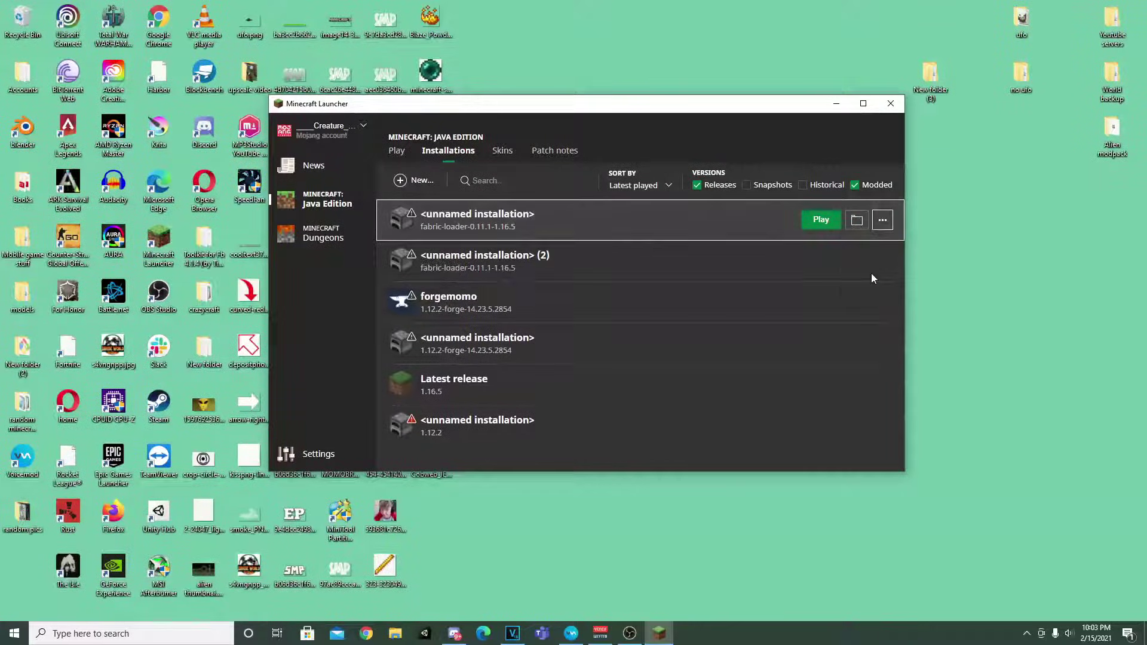
left_click(882, 220)
left_click(882, 281)
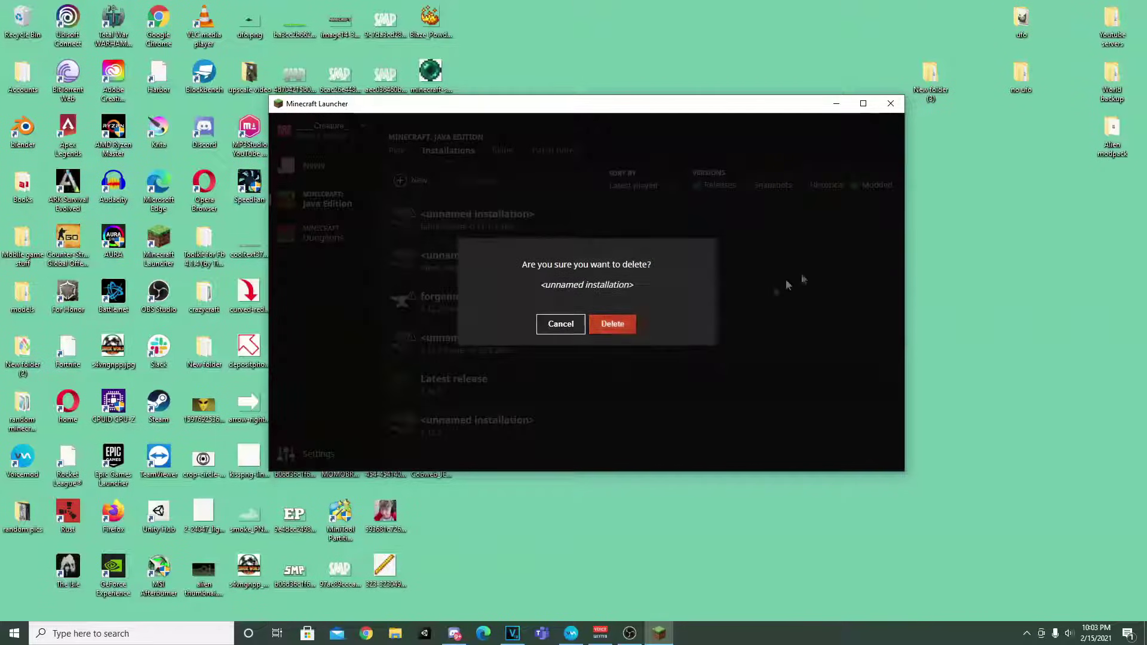
left_click(612, 323)
Delete the accidentally duplicated fabric-loader installation and return to the Play page
left_click(882, 220)
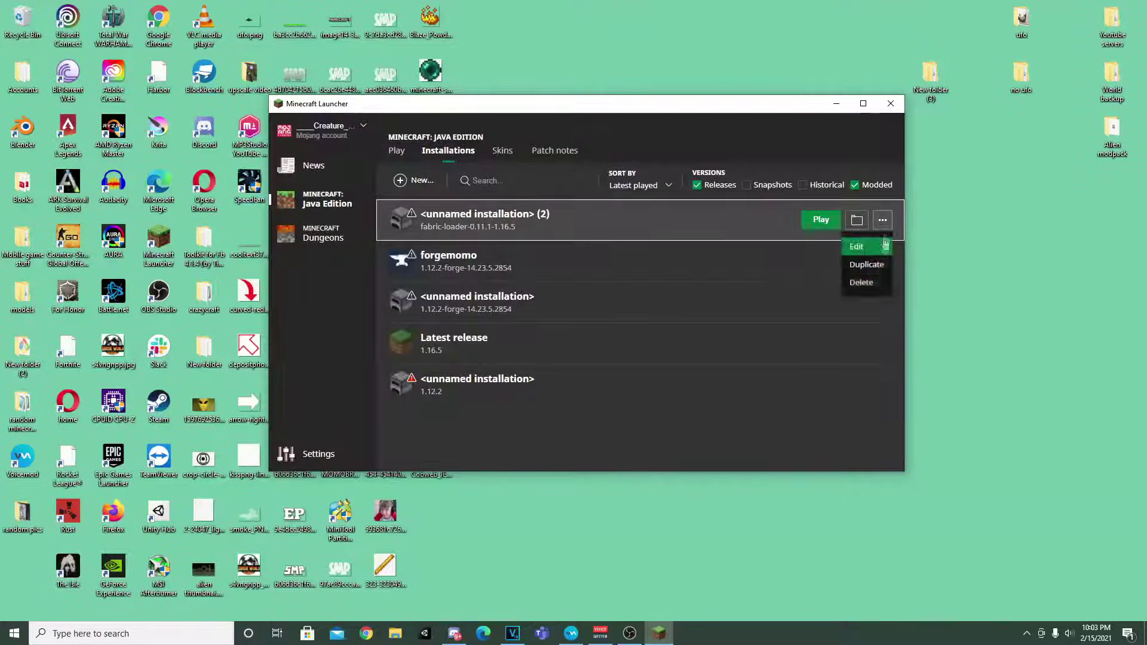
left_click(865, 281)
left_click(613, 323)
left_click(397, 152)
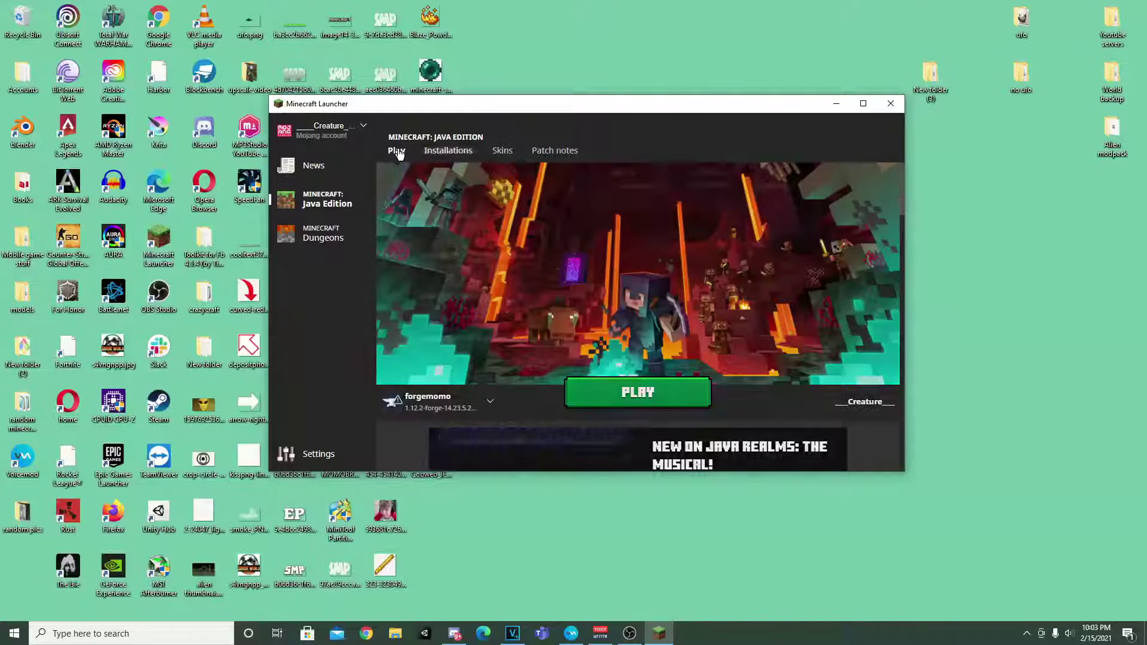
left_click(457, 398)
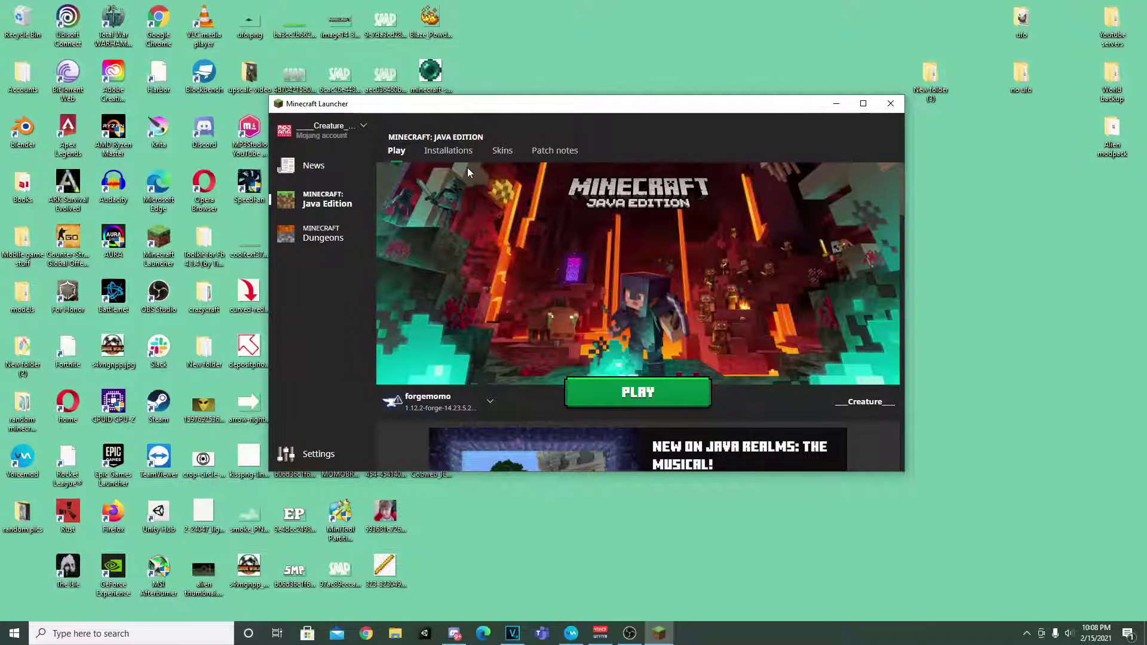
left_click(446, 154)
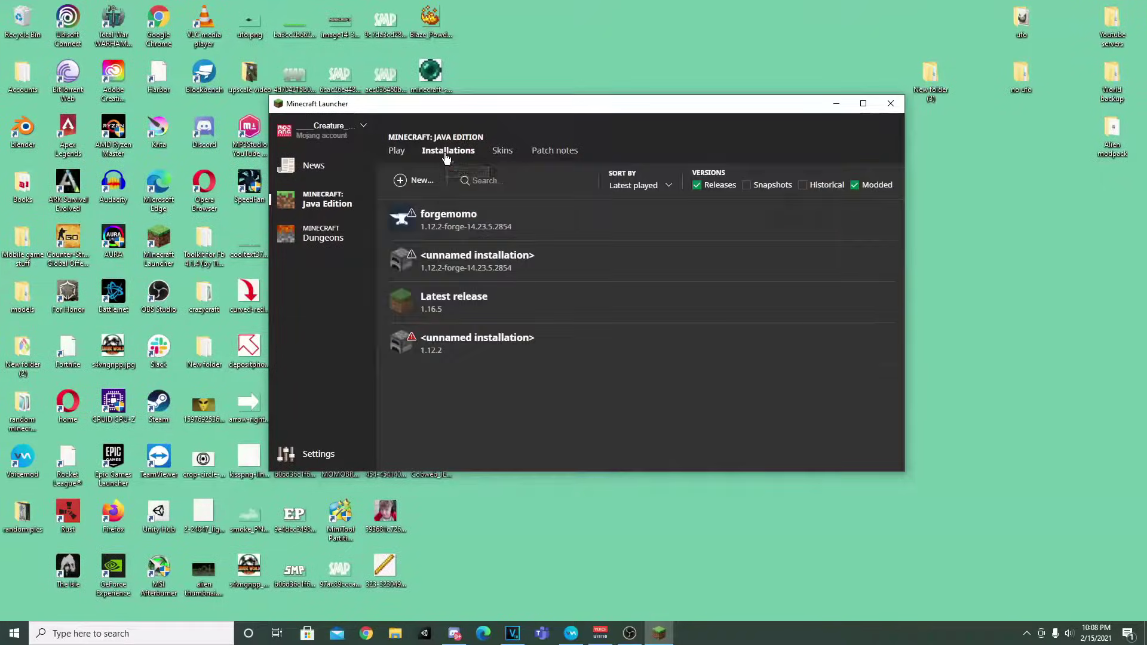
left_click(412, 181)
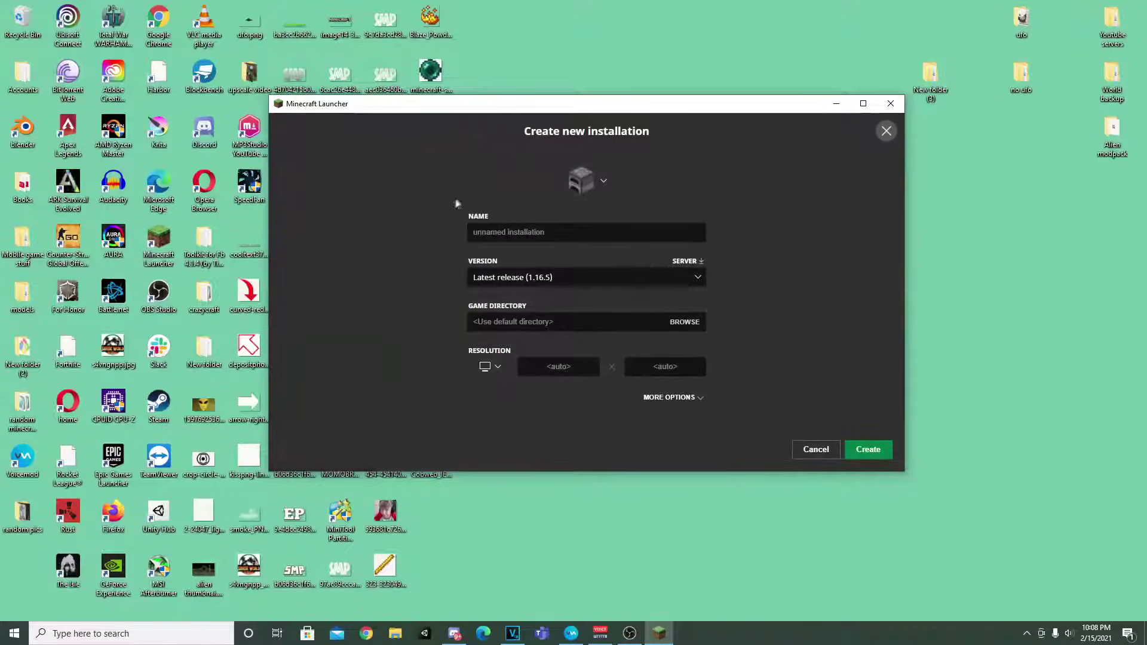
left_click(687, 280)
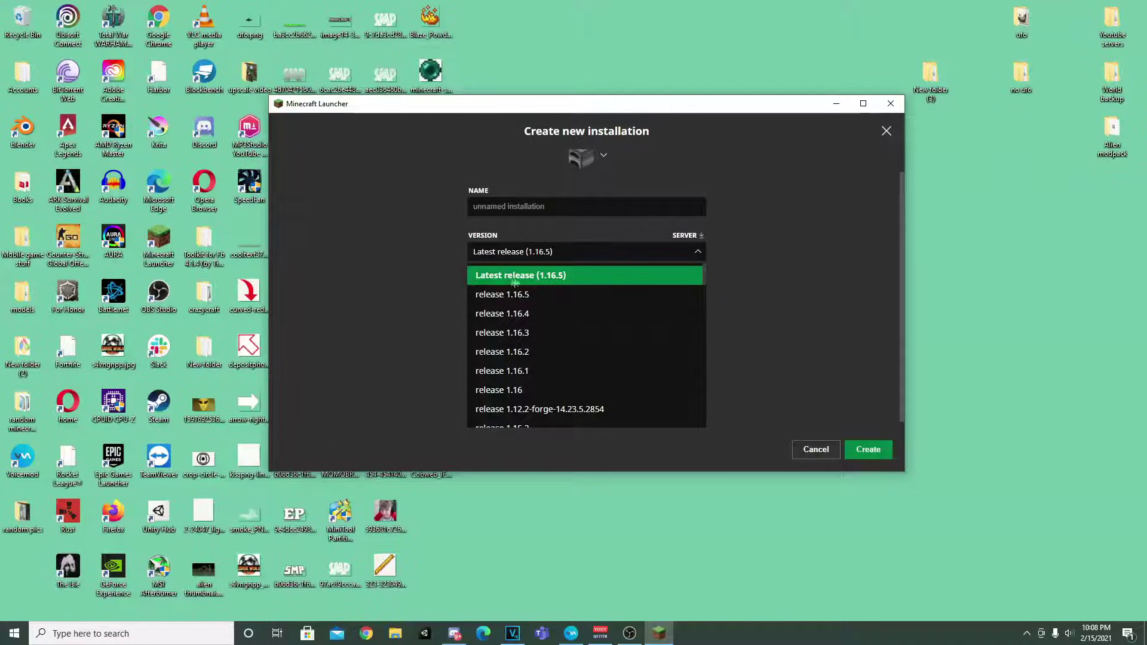
scroll(569, 278, "down", 12)
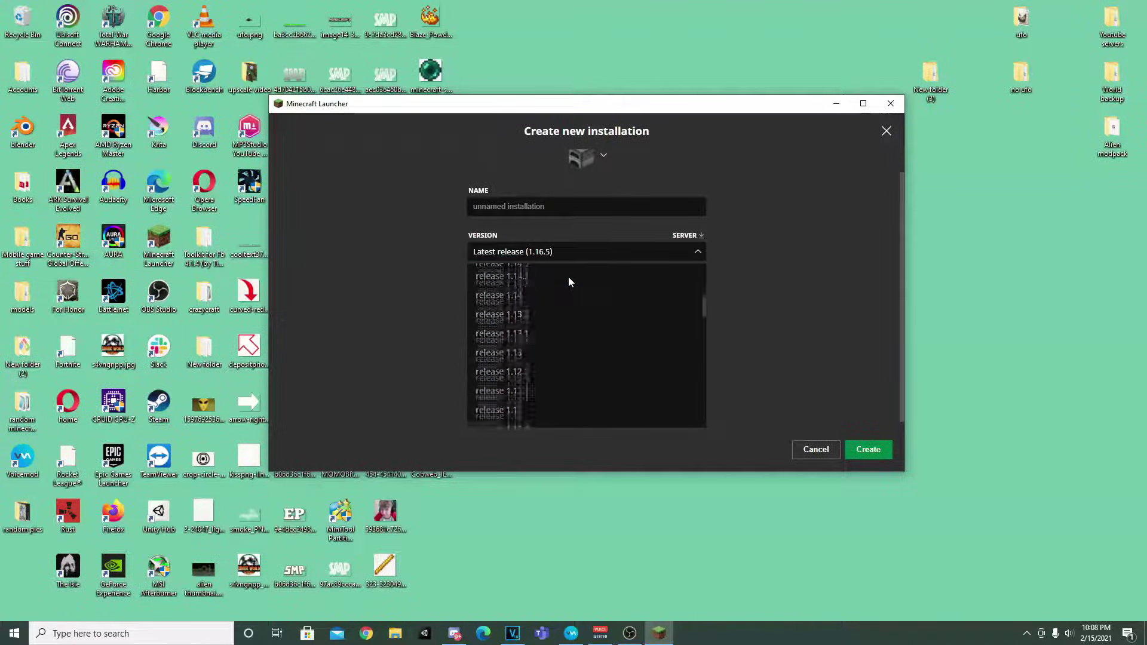
scroll(568, 280, "down", 10)
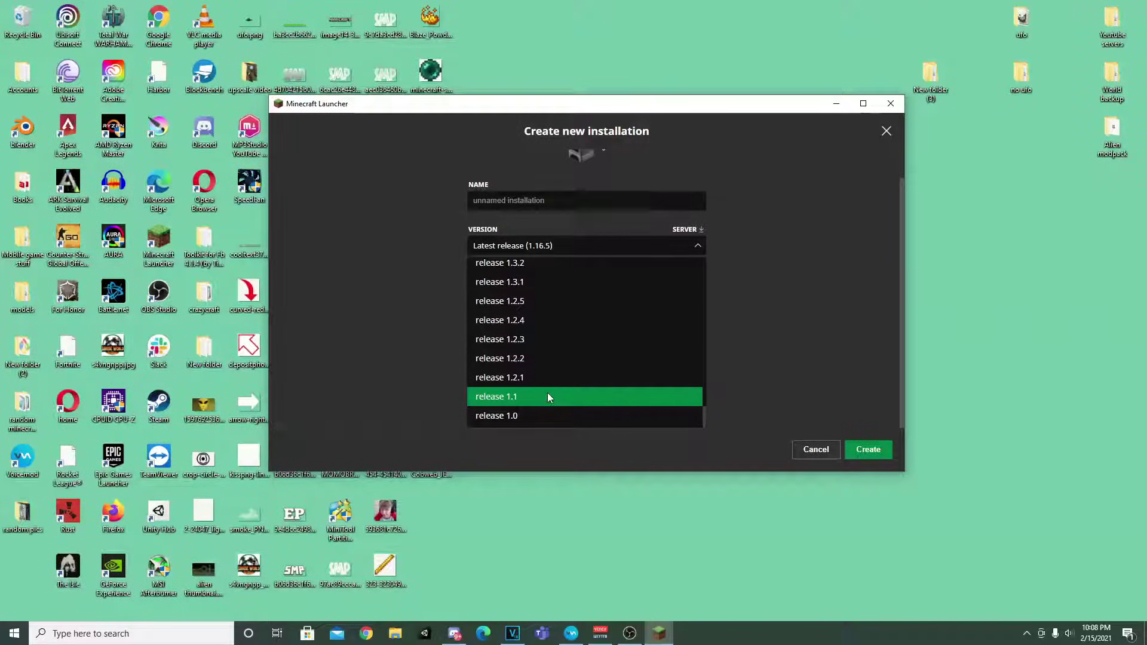
scroll(527, 396, "up", 20)
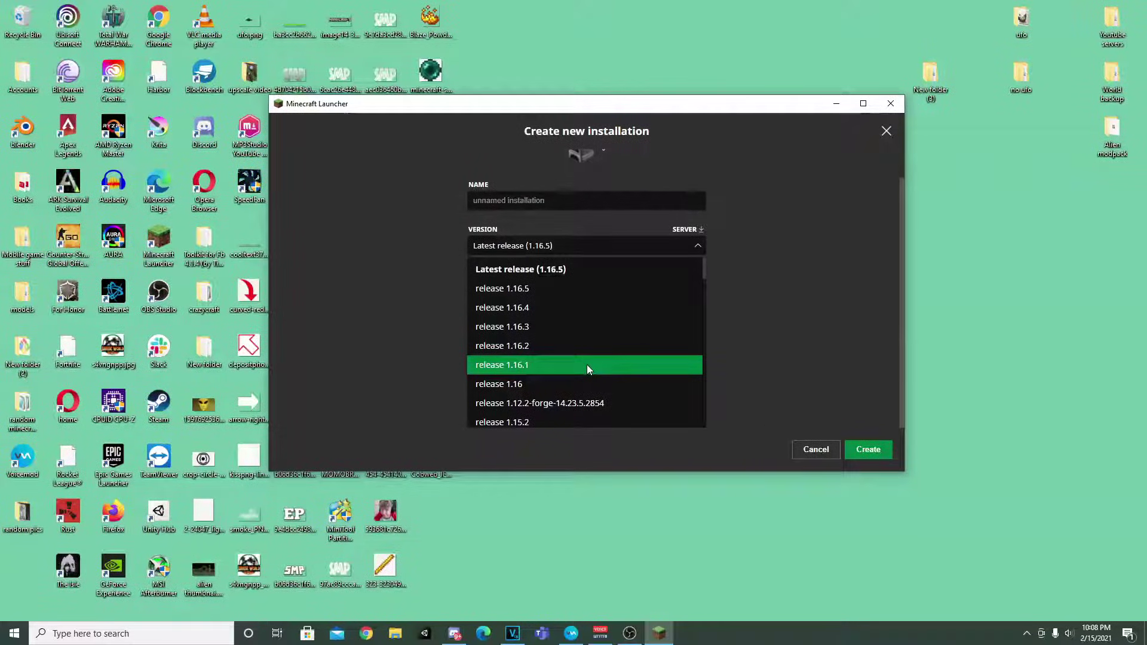
left_click(831, 451)
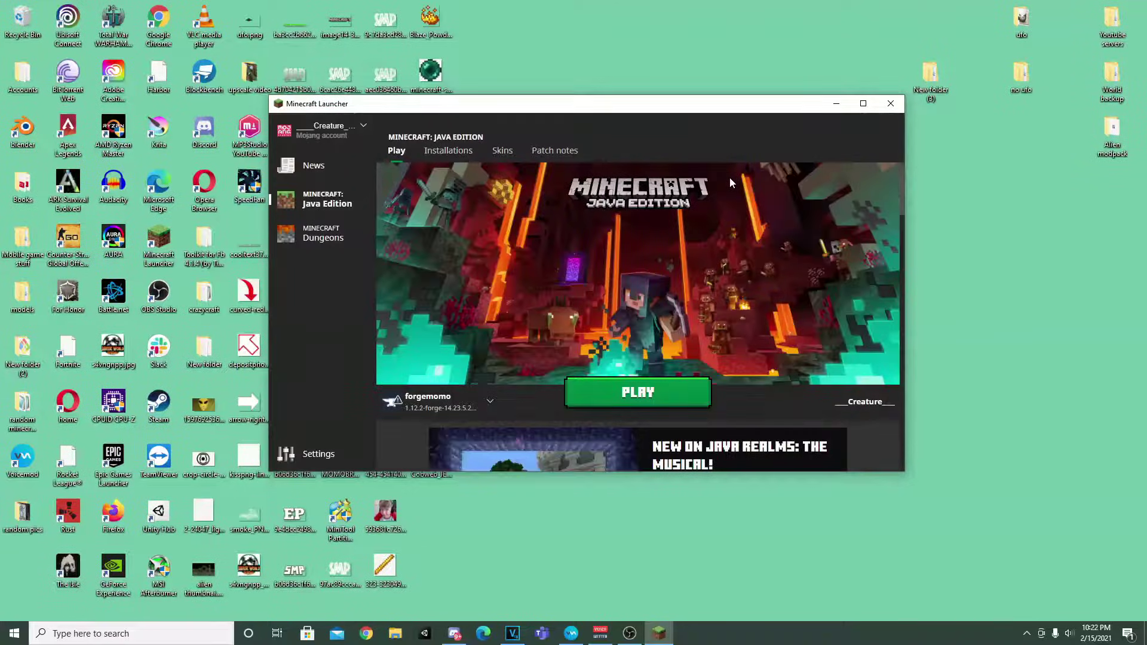